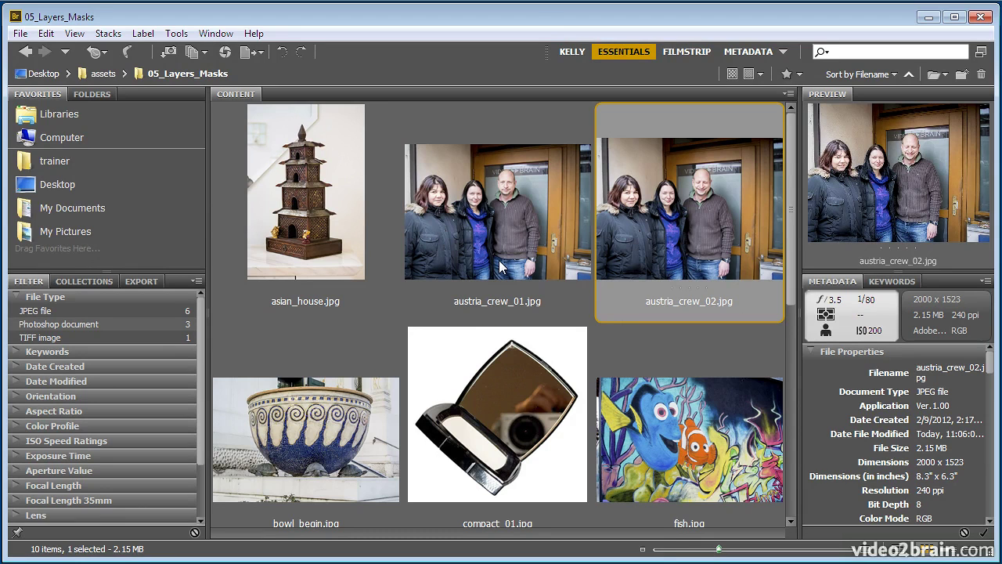
Load austria_crew_01.jpg and austria_crew_02.jpg from Bridge into a single Photoshop document as separate layers
{"action": "left_click", "coordinate": [500, 267], "text": "ctrl"}
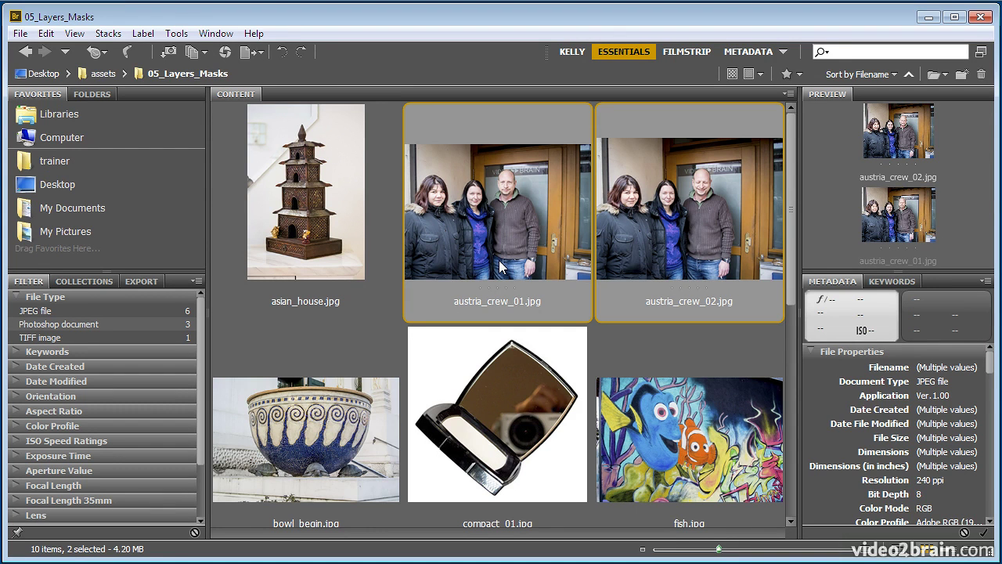
{"action": "left_click", "coordinate": [177, 34]}
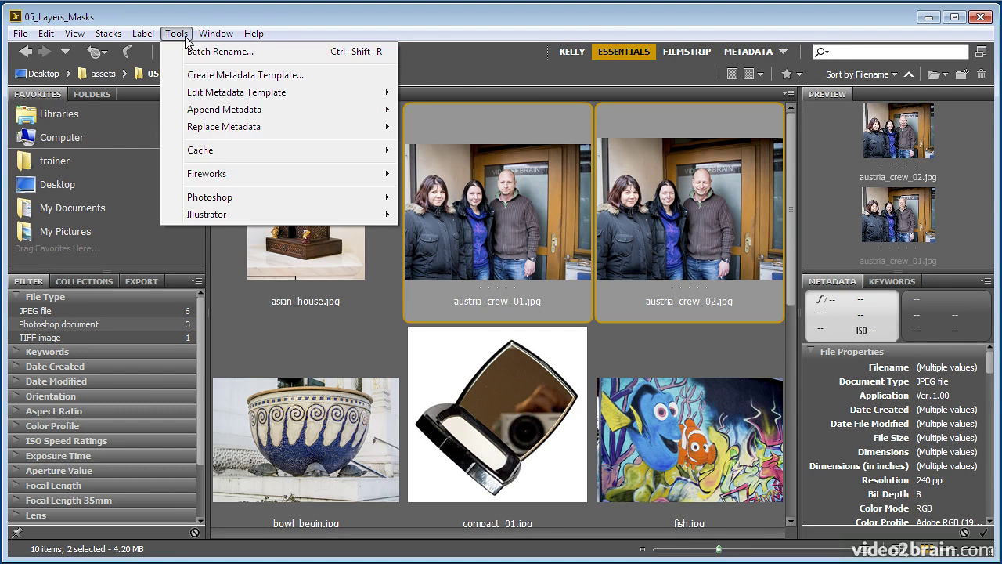
{"action": "mouse_move", "coordinate": [220, 196]}
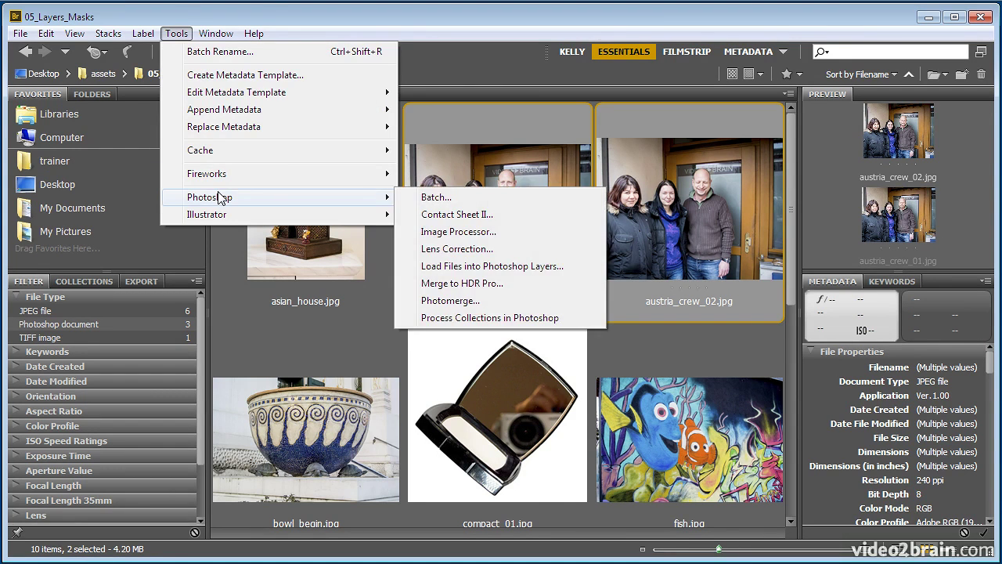
{"action": "left_click", "coordinate": [580, 268]}
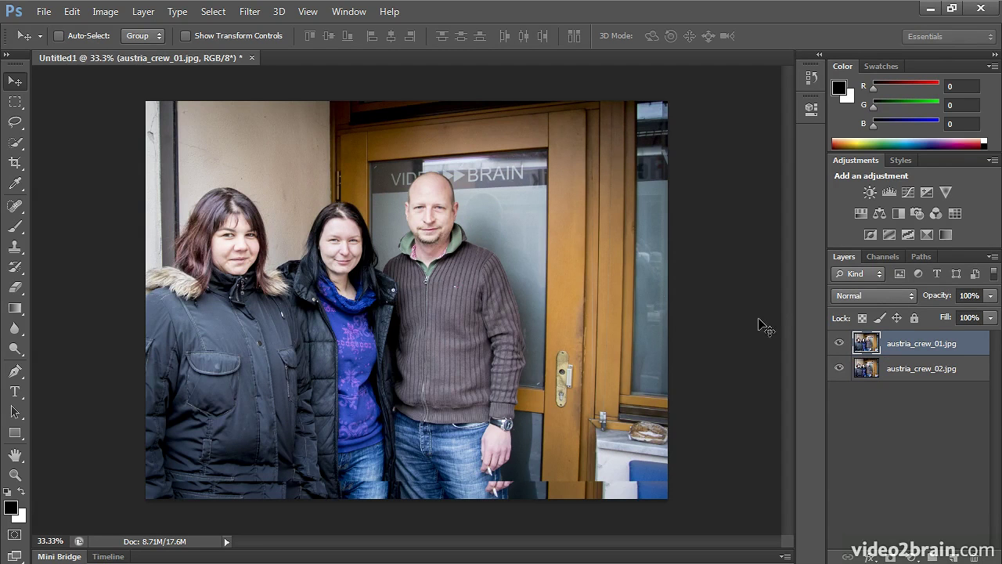
Toggle the austria_crew_01.jpg layer's visibility repeatedly to compare the position of the people in both photos
{"action": "left_click", "coordinate": [844, 345]}
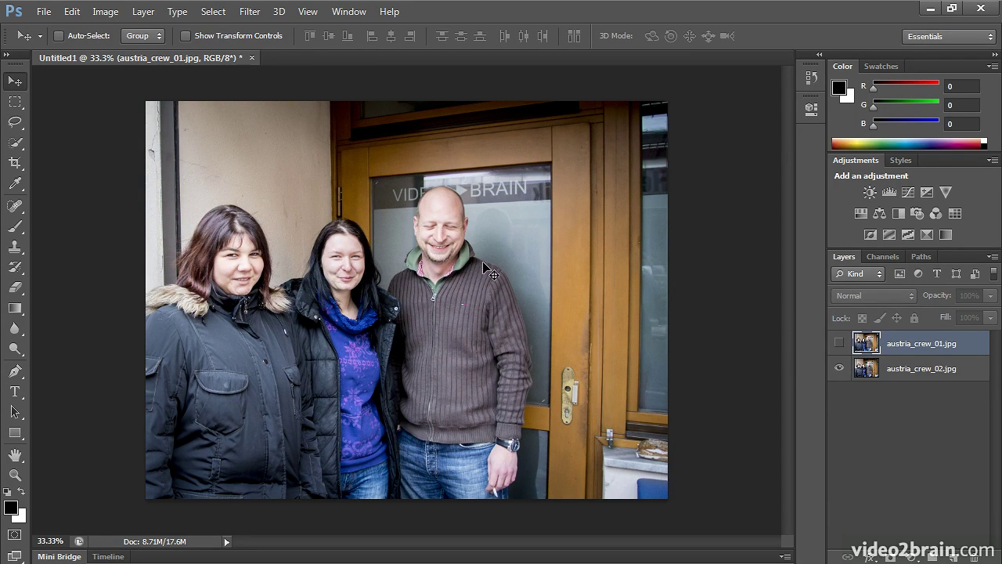
{"action": "left_click", "coordinate": [840, 344]}
{"action": "left_click", "coordinate": [841, 344]}
{"action": "left_click", "coordinate": [841, 346]}
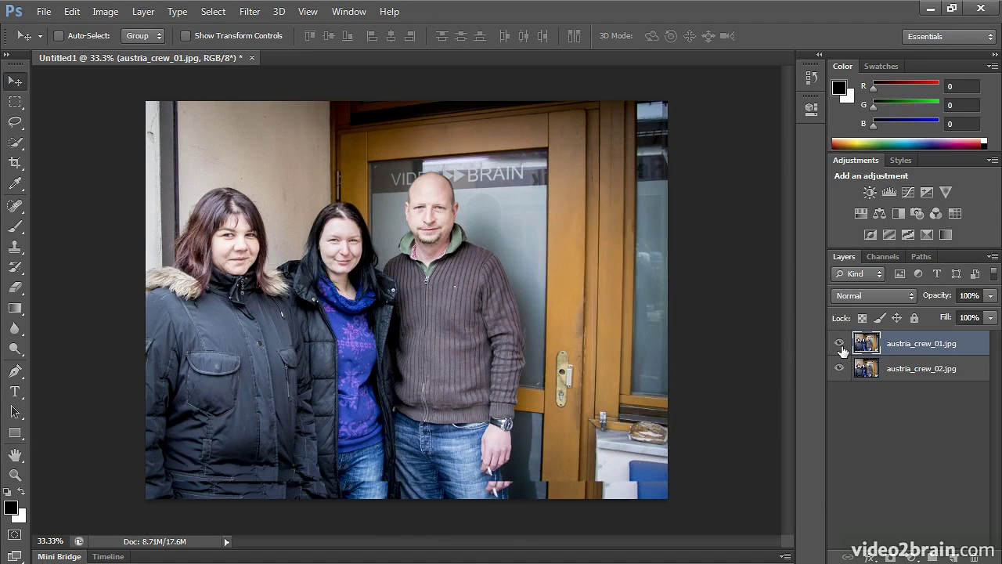
{"action": "left_click", "coordinate": [840, 345]}
{"action": "left_click", "coordinate": [841, 345]}
{"action": "left_click", "coordinate": [840, 344]}
{"action": "left_click", "coordinate": [841, 345]}
{"action": "left_click", "coordinate": [840, 344]}
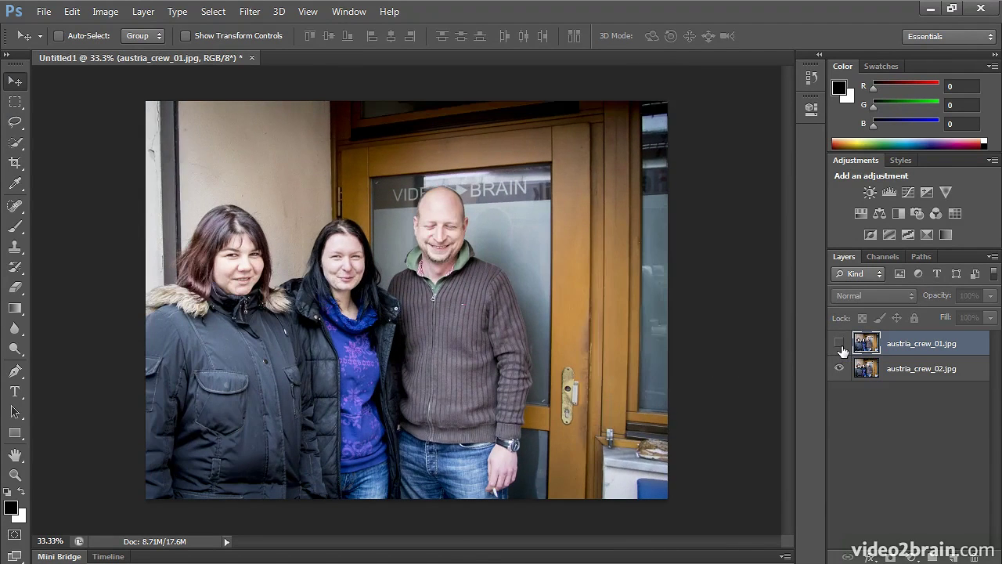
{"action": "left_click", "coordinate": [840, 345]}
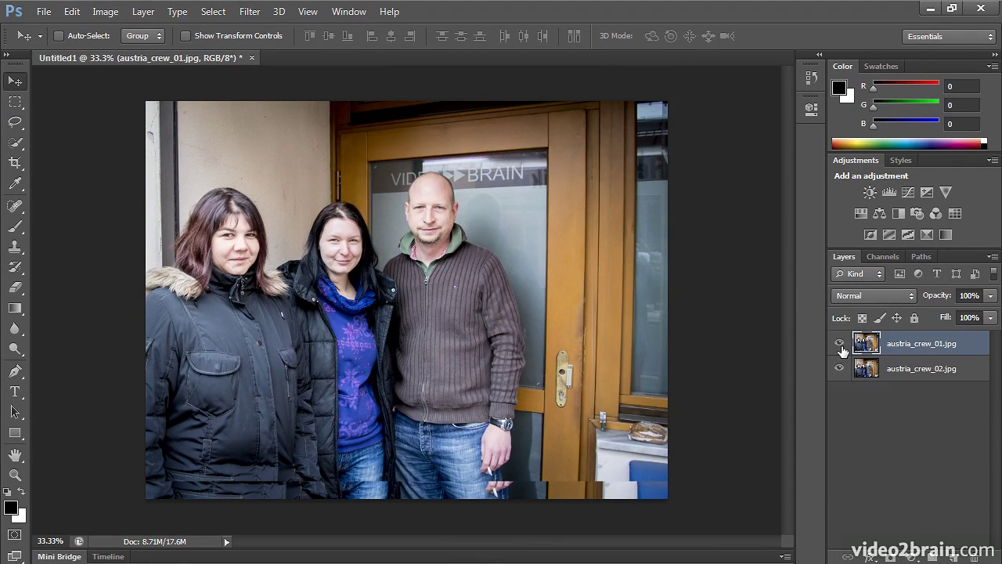
Auto-align the austria_crew_01.jpg and austria_crew_02.jpg layers using the Auto projection
{"action": "left_click", "coordinate": [872, 367], "text": "shift"}
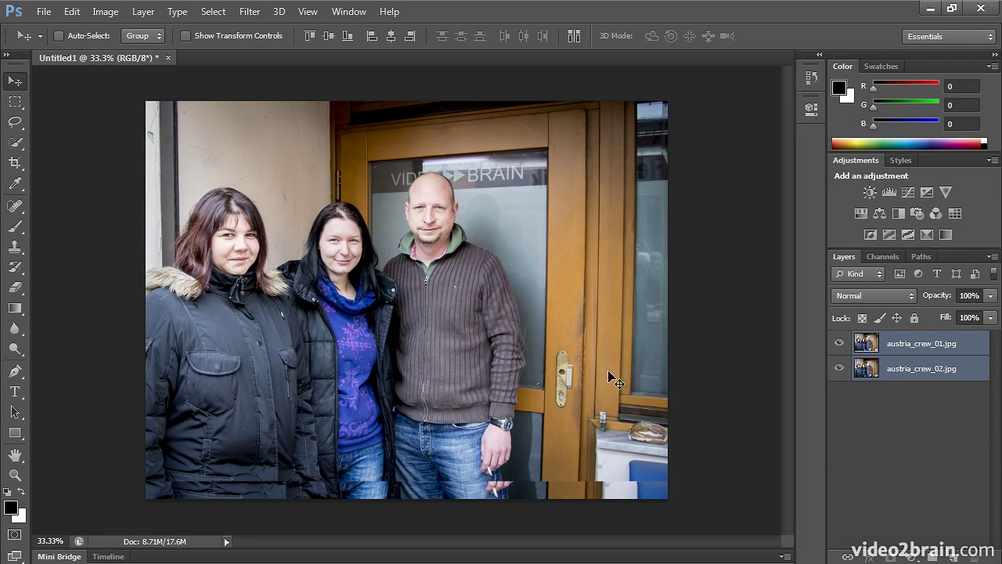
{"action": "left_click", "coordinate": [72, 12]}
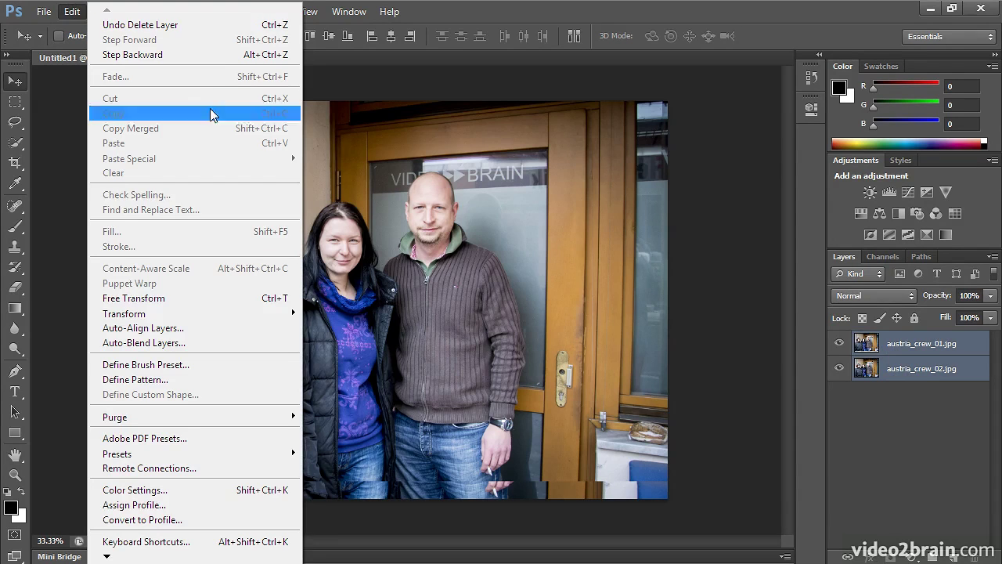
{"action": "left_click", "coordinate": [262, 328]}
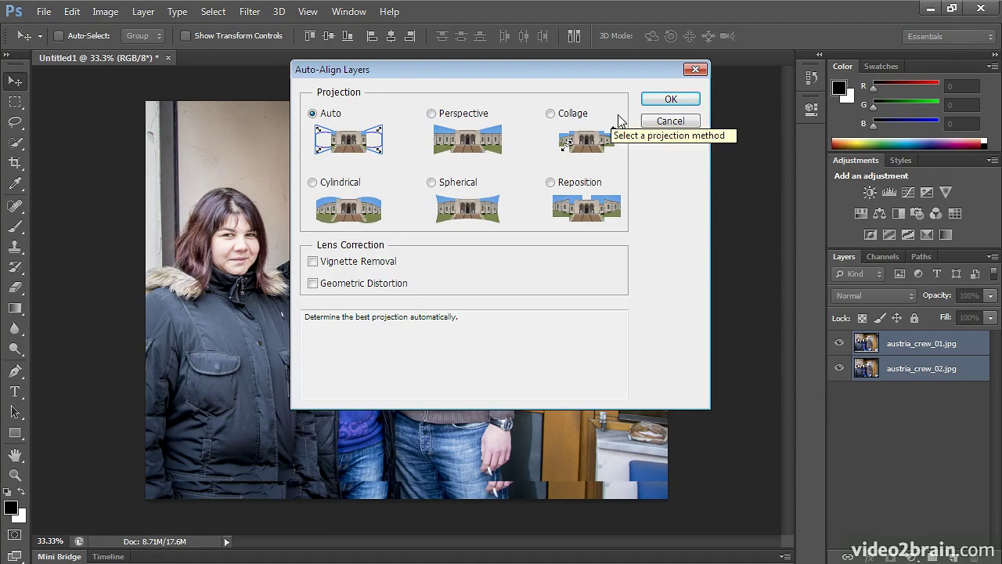
{"action": "left_click", "coordinate": [662, 102]}
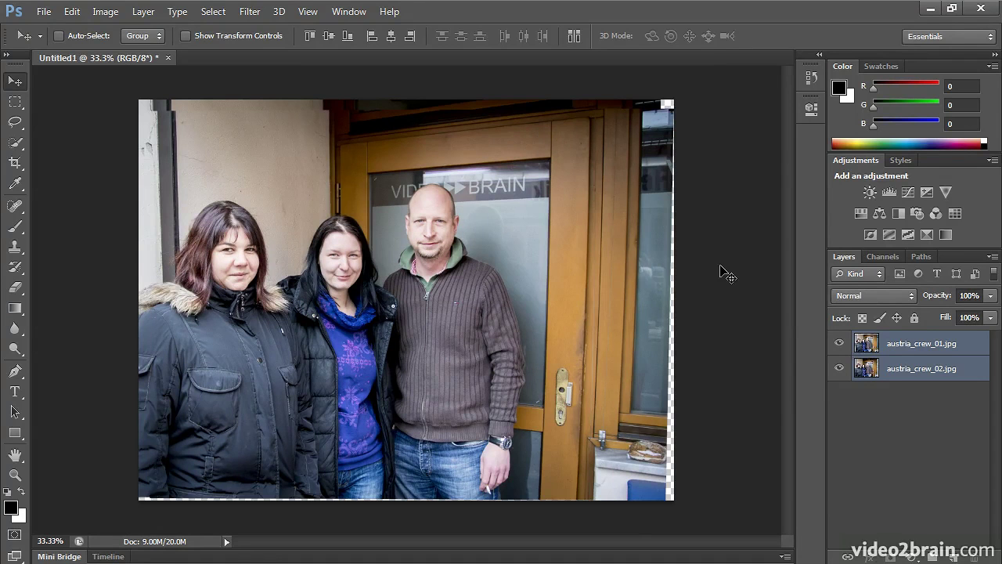
Toggle the austria_crew_01.jpg layer's visibility repeatedly to check how well the two aligned photos match
{"action": "left_click", "coordinate": [841, 344]}
{"action": "left_click", "coordinate": [841, 345]}
{"action": "left_click", "coordinate": [840, 344]}
{"action": "left_click", "coordinate": [840, 345]}
{"action": "left_click", "coordinate": [841, 344]}
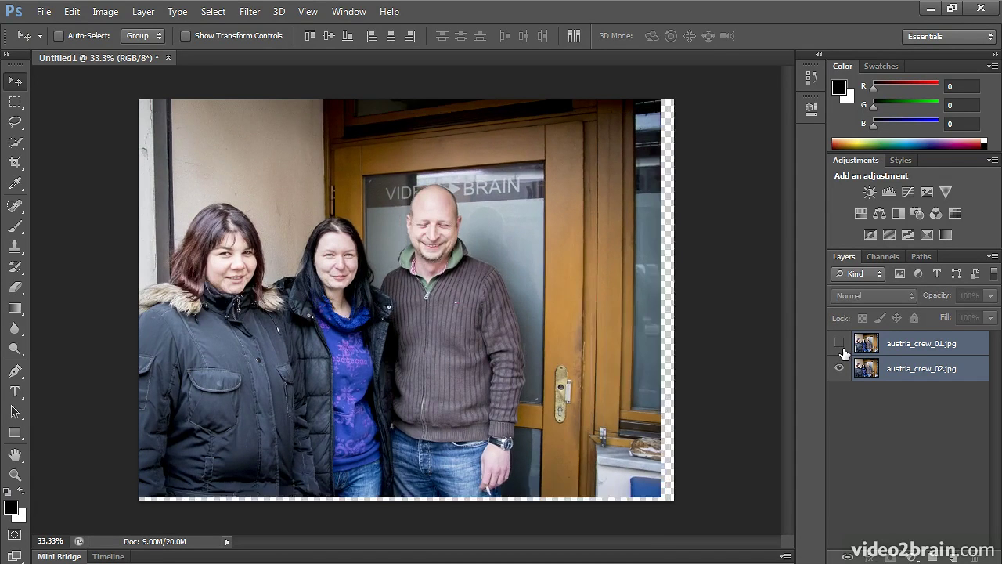
{"action": "left_click", "coordinate": [840, 345]}
{"action": "left_click", "coordinate": [842, 348]}
{"action": "left_click", "coordinate": [841, 349]}
{"action": "left_click", "coordinate": [841, 346]}
{"action": "left_click", "coordinate": [839, 343]}
Move the austria_crew_02.jpg layer above austria_crew_01.jpg and compare the two by hiding and showing it
{"action": "left_click", "coordinate": [884, 374]}
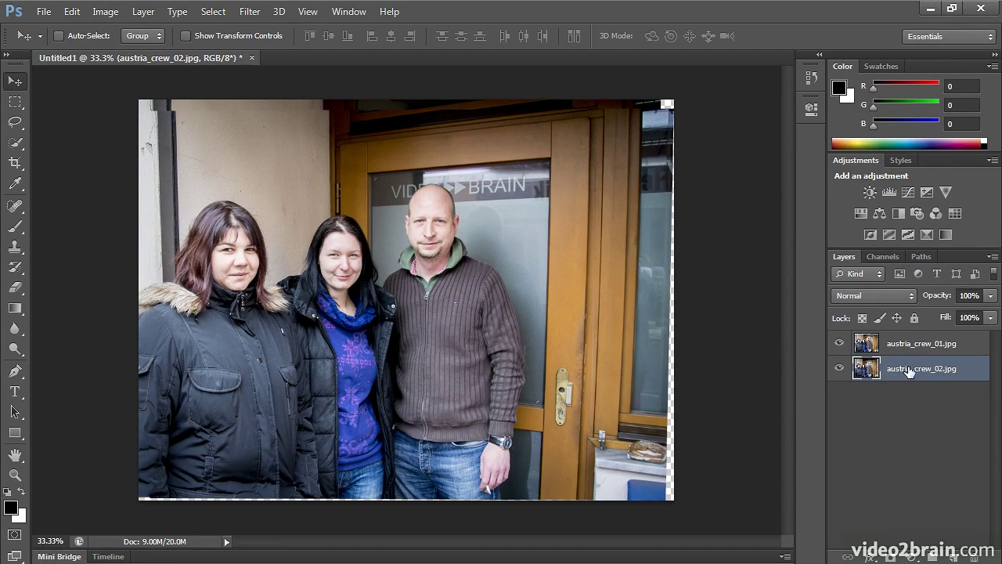
{"action": "left_click_drag", "start_coordinate": [911, 374], "coordinate": [913, 339]}
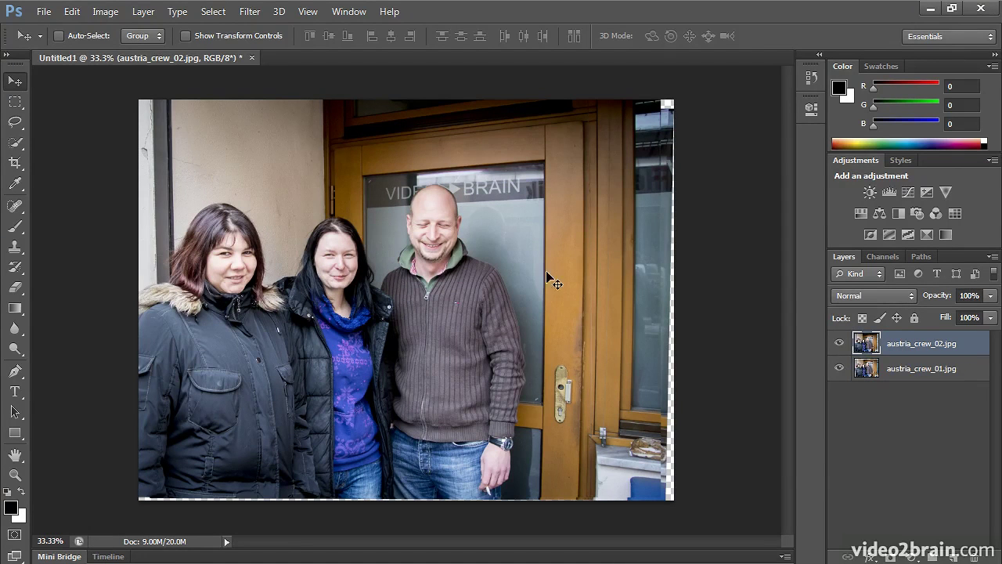
{"action": "left_click", "coordinate": [839, 344]}
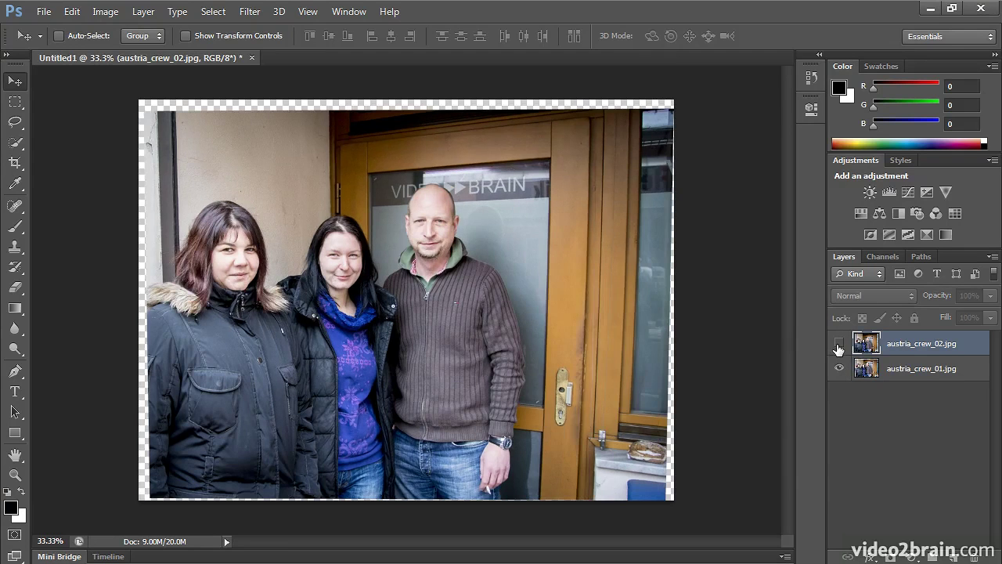
{"action": "left_click", "coordinate": [839, 345]}
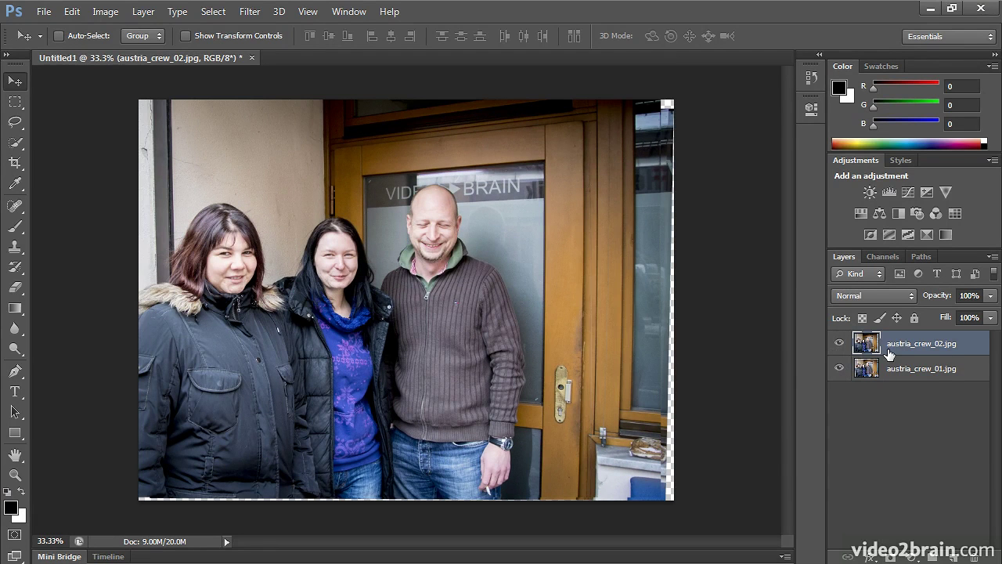
Add a white layer mask to the austria_crew_02.jpg layer and ready the Brush tool with black as foreground color
{"action": "left_click", "coordinate": [890, 557]}
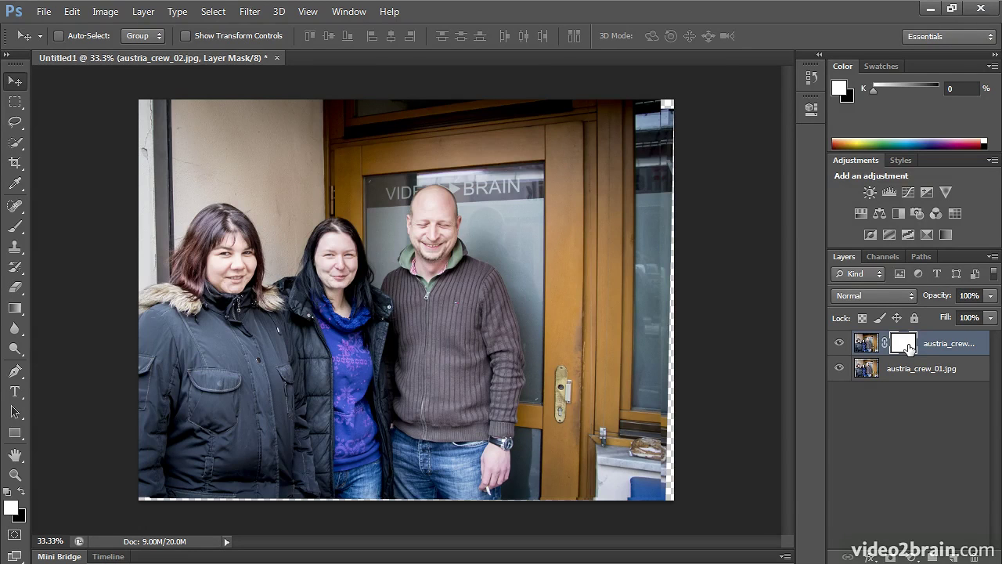
{"action": "left_click", "coordinate": [19, 229]}
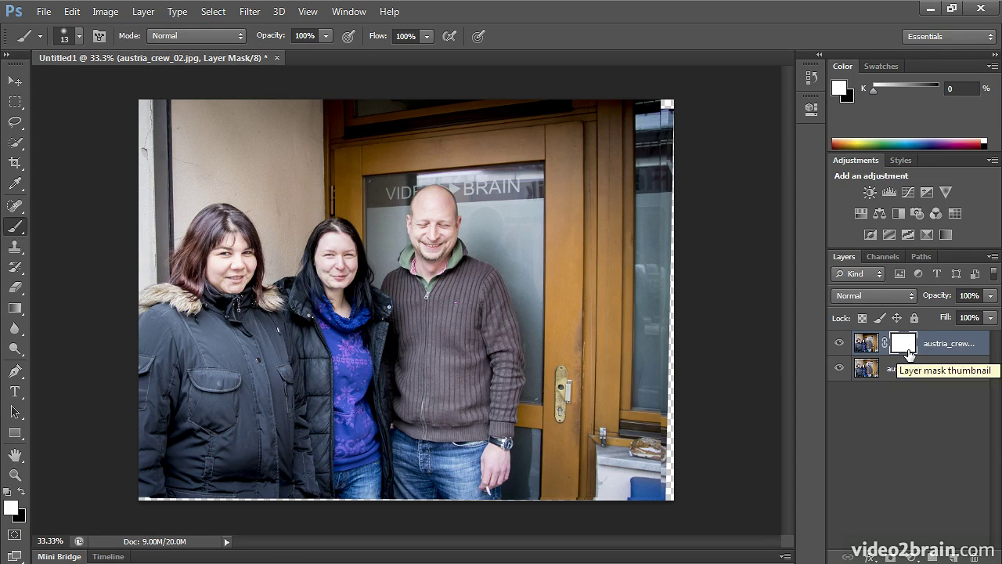
{"action": "left_click", "coordinate": [23, 492]}
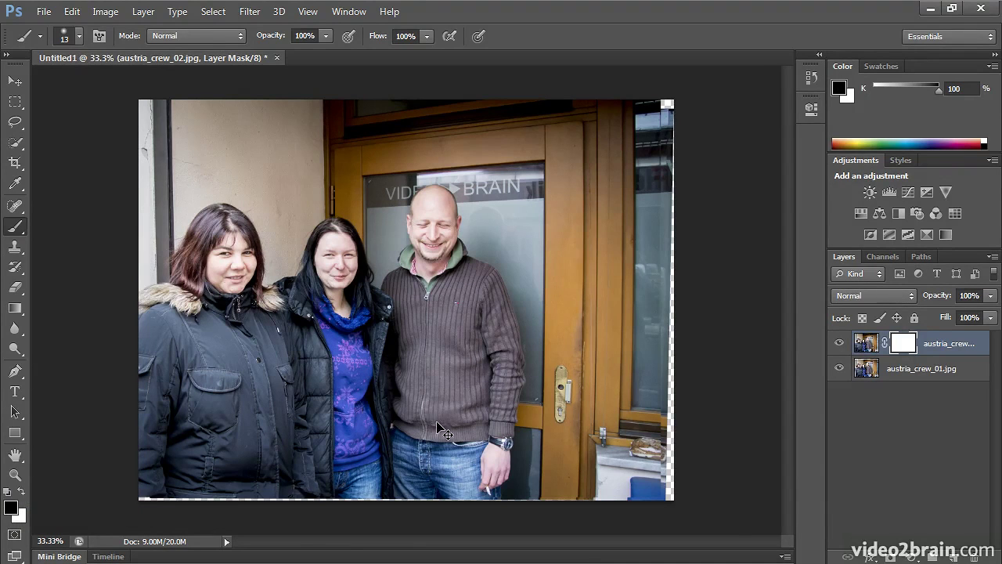
Paint black over the man's head on the austria_crew_02.jpg layer mask with a soft 114 px brush
{"action": "key", "text": "ctrl+plus"}
{"action": "key", "text": "ctrl+plus"}
{"action": "scroll", "coordinate": [442, 419], "scroll_direction": "up", "scroll_amount": 1}
{"action": "scroll", "coordinate": [442, 419], "scroll_direction": "up", "scroll_amount": 2}
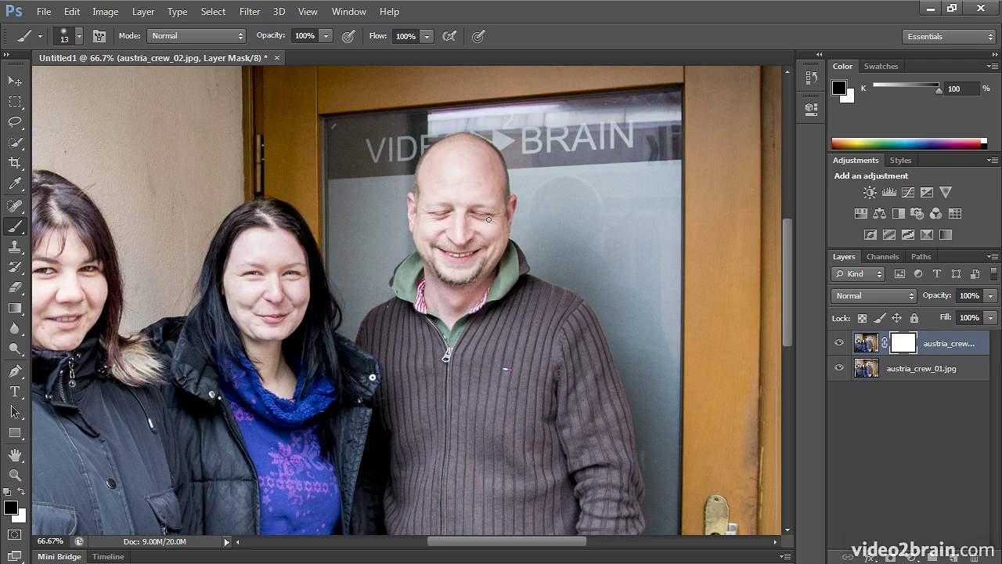
{"action": "left_click", "coordinate": [79, 36]}
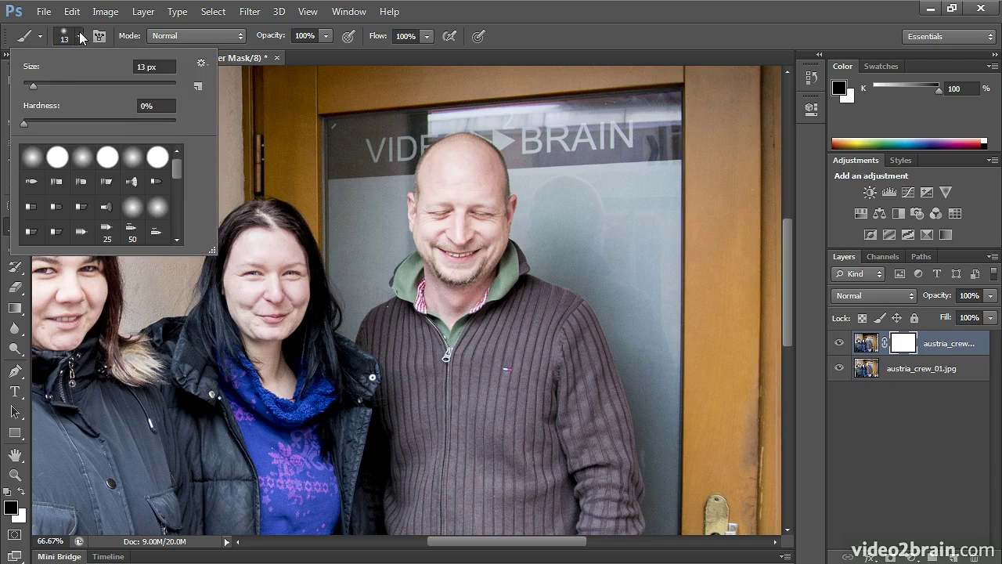
{"action": "left_click", "coordinate": [95, 84]}
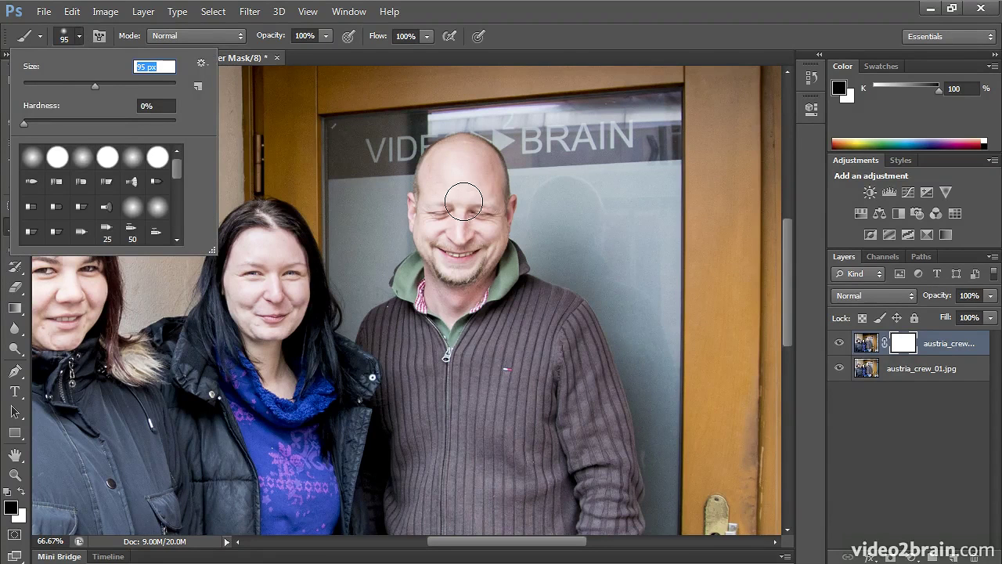
{"action": "left_click", "coordinate": [104, 83]}
{"action": "key", "text": "Return"}
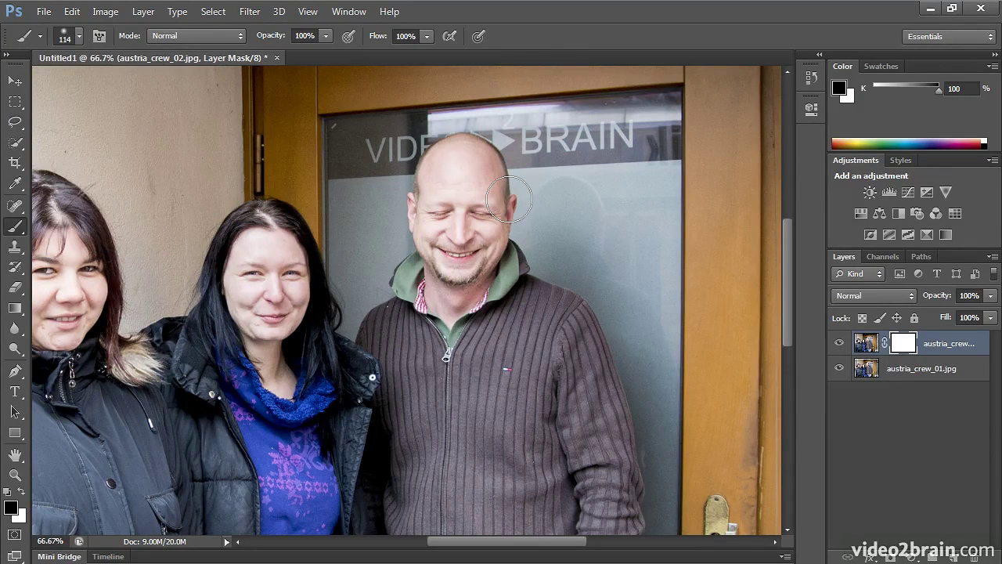
{"action": "mouse_move", "coordinate": [494, 193]}
{"action": "left_mouse_down"}
{"action": "mouse_move", "coordinate": [461, 206]}
{"action": "mouse_move", "coordinate": [475, 227]}
{"action": "mouse_move", "coordinate": [495, 203]}
{"action": "mouse_move", "coordinate": [486, 173]}
{"action": "mouse_move", "coordinate": [467, 152]}
{"action": "mouse_move", "coordinate": [429, 158]}
{"action": "mouse_move", "coordinate": [417, 180]}
{"action": "mouse_move", "coordinate": [424, 233]}
{"action": "mouse_move", "coordinate": [434, 202]}
{"action": "mouse_move", "coordinate": [472, 220]}
{"action": "mouse_move", "coordinate": [414, 212]}
{"action": "mouse_move", "coordinate": [448, 234]}
{"action": "mouse_move", "coordinate": [473, 179]}
{"action": "mouse_move", "coordinate": [493, 238]}
{"action": "mouse_move", "coordinate": [509, 212]}
{"action": "mouse_move", "coordinate": [487, 163]}
{"action": "mouse_move", "coordinate": [459, 157]}
{"action": "mouse_move", "coordinate": [442, 181]}
{"action": "mouse_move", "coordinate": [434, 247]}
{"action": "mouse_move", "coordinate": [477, 255]}
{"action": "mouse_move", "coordinate": [471, 247]}
{"action": "mouse_move", "coordinate": [441, 278]}
{"action": "left_mouse_up"}
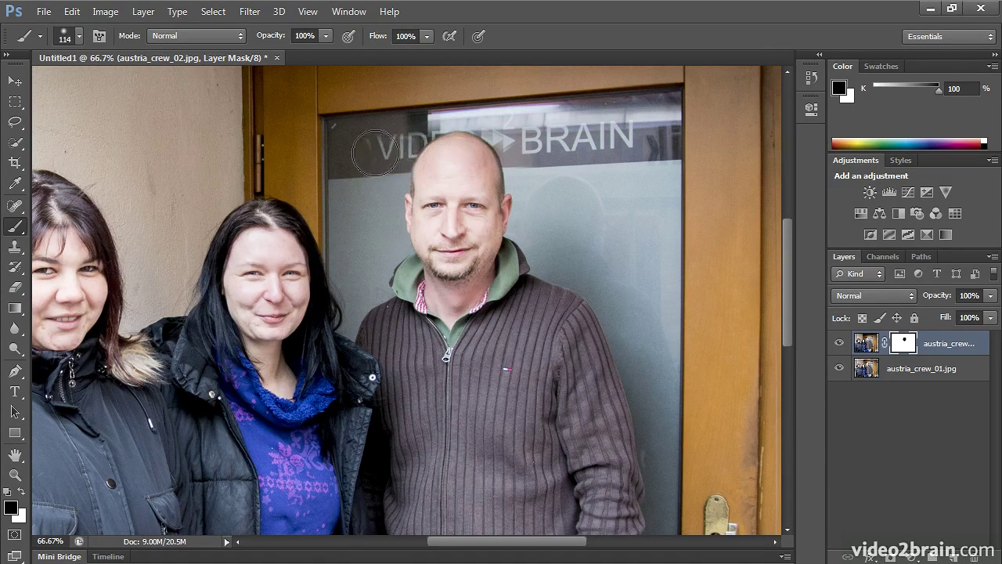
Paint black on the mask across the VIDEO2BRAIN sign behind the man, using an 80 px brush near the glass's left edge
{"action": "mouse_move", "coordinate": [374, 145]}
{"action": "left_mouse_down"}
{"action": "mouse_move", "coordinate": [482, 135]}
{"action": "mouse_move", "coordinate": [632, 140]}
{"action": "mouse_move", "coordinate": [632, 131]}
{"action": "mouse_move", "coordinate": [598, 137]}
{"action": "left_mouse_up"}
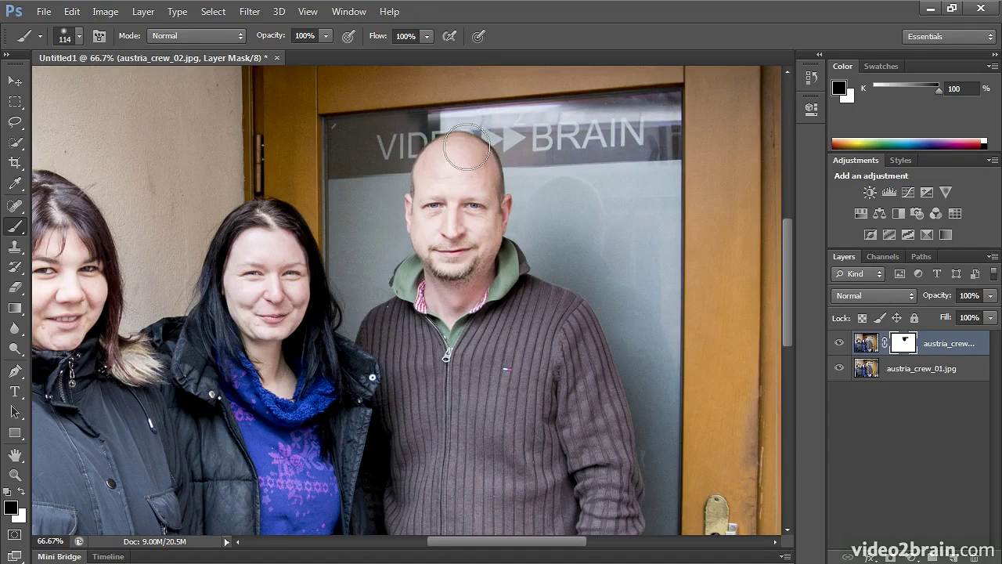
{"action": "key", "text": "bracketleft"}
{"action": "key", "text": "bracketleft"}
{"action": "key", "text": "bracketleft"}
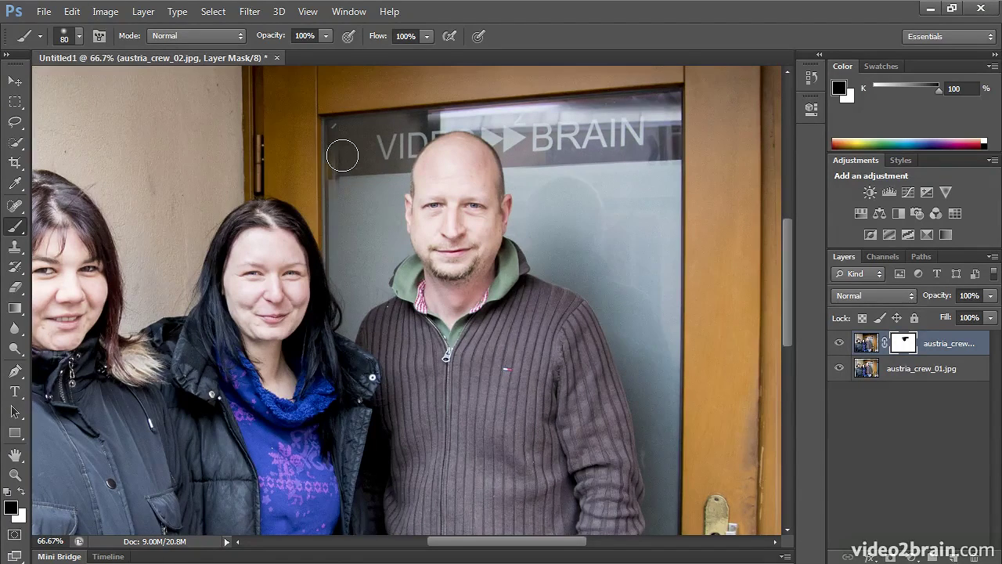
{"action": "mouse_move", "coordinate": [342, 156]}
{"action": "left_mouse_down"}
{"action": "mouse_move", "coordinate": [345, 186]}
{"action": "mouse_move", "coordinate": [342, 157]}
{"action": "left_mouse_up"}
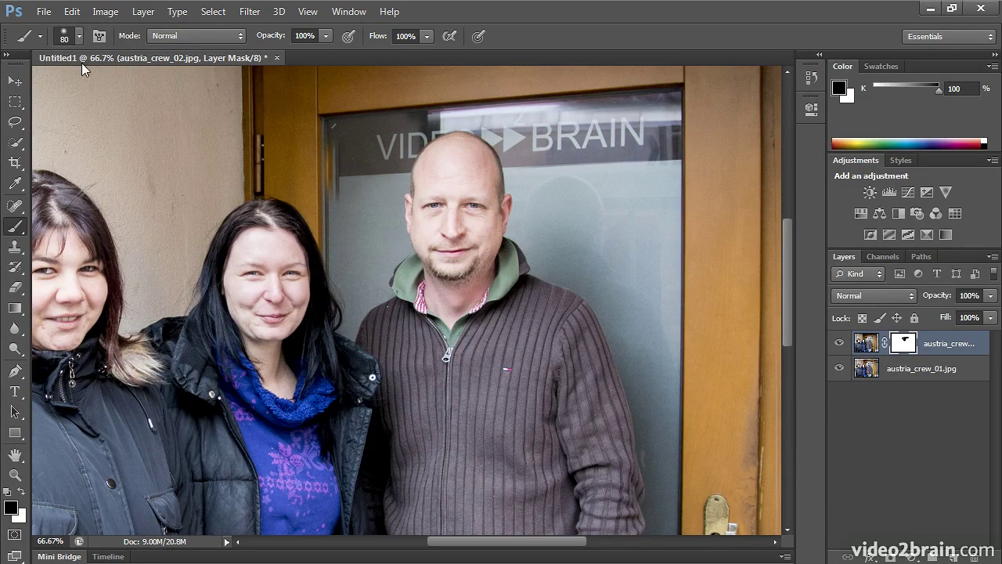
Refine the mask along the left edge of the door glass below the sign, alternating white and black with a 35 px brush
{"action": "key", "text": "bracketleft"}
{"action": "key", "text": "bracketleft"}
{"action": "key", "text": "bracketleft"}
{"action": "key", "text": "bracketleft"}
{"action": "key", "text": "bracketleft"}
{"action": "key", "text": "bracketleft"}
{"action": "key", "text": "bracketleft"}
{"action": "left_click", "coordinate": [331, 141]}
{"action": "left_click", "coordinate": [23, 494]}
{"action": "mouse_move", "coordinate": [334, 166]}
{"action": "left_mouse_down"}
{"action": "mouse_move", "coordinate": [332, 131]}
{"action": "mouse_move", "coordinate": [332, 206]}
{"action": "mouse_move", "coordinate": [341, 134]}
{"action": "mouse_move", "coordinate": [340, 210]}
{"action": "left_mouse_up"}
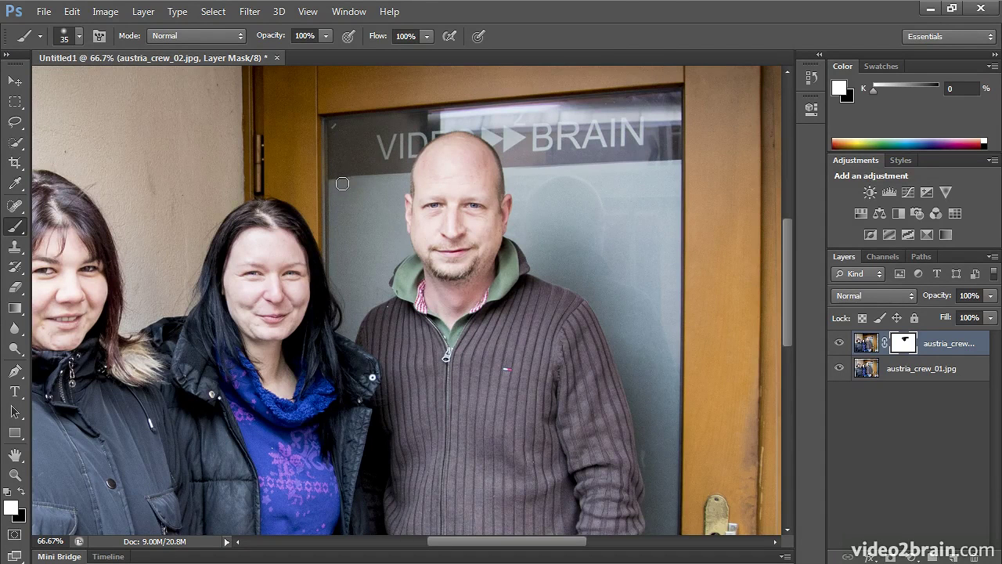
{"action": "left_click", "coordinate": [22, 492]}
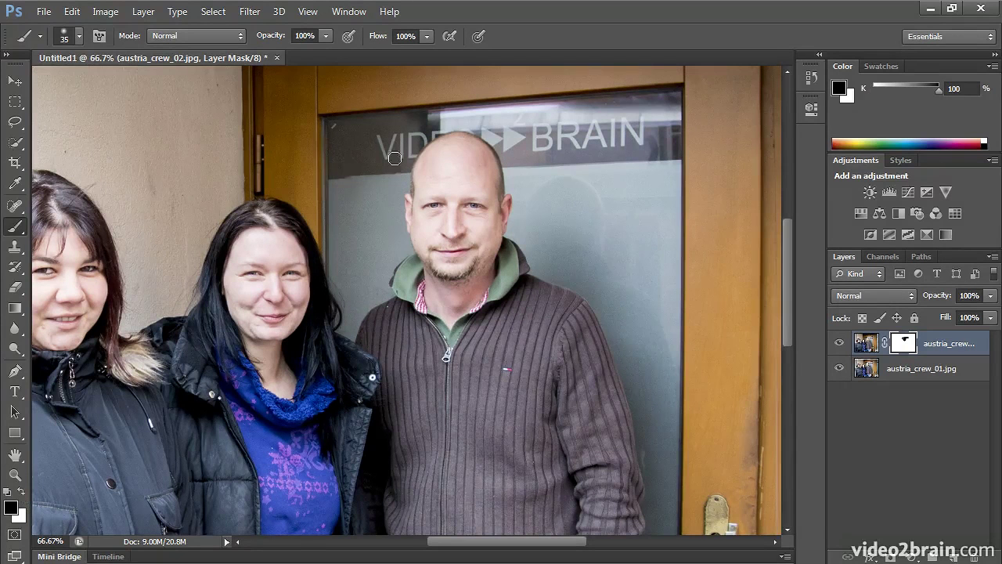
{"action": "mouse_move", "coordinate": [336, 178]}
{"action": "left_mouse_down"}
{"action": "mouse_move", "coordinate": [358, 186]}
{"action": "mouse_move", "coordinate": [353, 172]}
{"action": "mouse_move", "coordinate": [367, 185]}
{"action": "left_mouse_up"}
Paint white across the man's eyes on the mask, and paint his face and head black again with a 50 px brush
{"action": "key", "text": "x"}
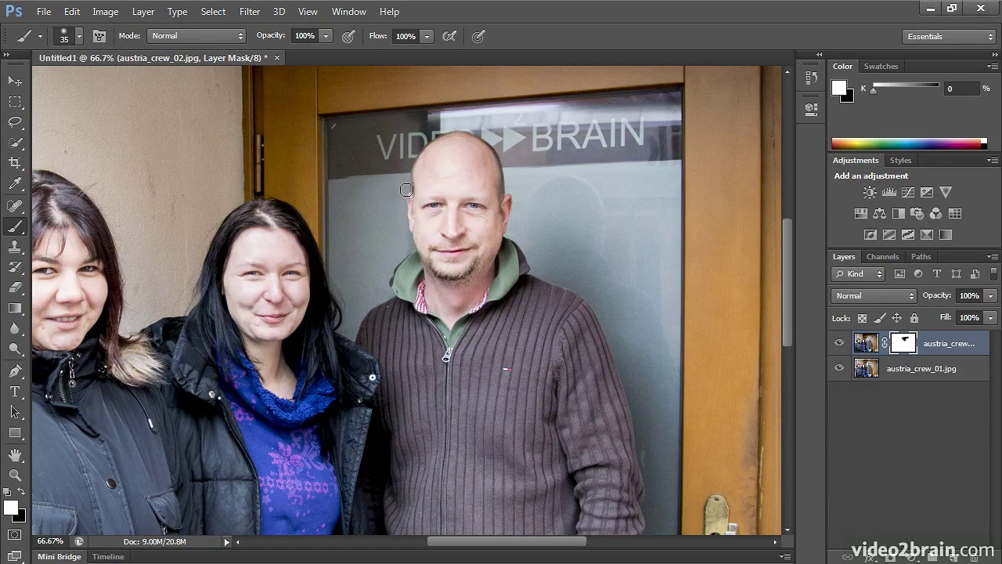
{"action": "mouse_move", "coordinate": [423, 204]}
{"action": "left_mouse_down"}
{"action": "mouse_move", "coordinate": [505, 205]}
{"action": "mouse_move", "coordinate": [475, 216]}
{"action": "left_mouse_up"}
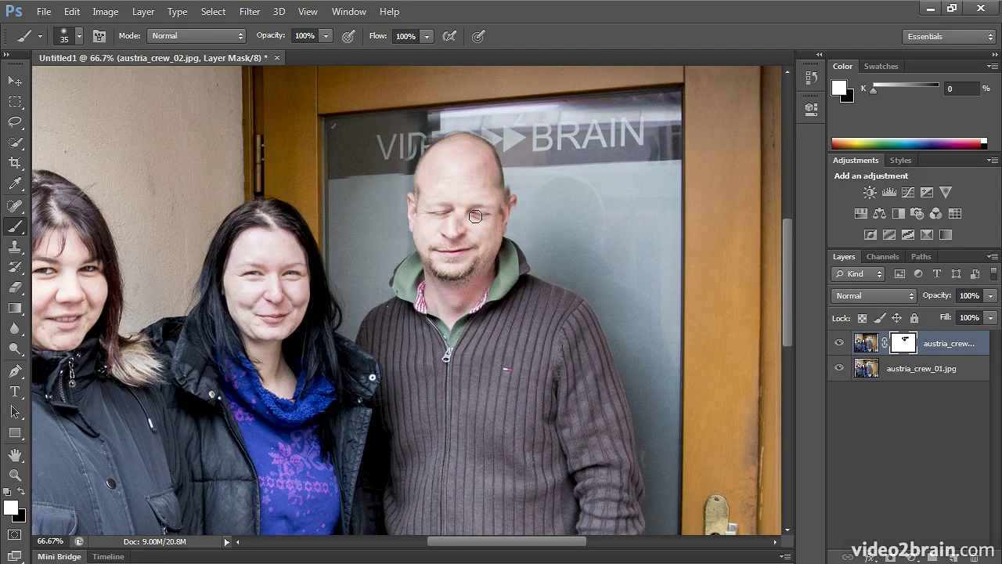
{"action": "key", "text": "x"}
{"action": "key", "text": "bracketright"}
{"action": "mouse_move", "coordinate": [434, 226]}
{"action": "left_mouse_down"}
{"action": "mouse_move", "coordinate": [414, 230]}
{"action": "mouse_move", "coordinate": [412, 171]}
{"action": "left_mouse_up"}
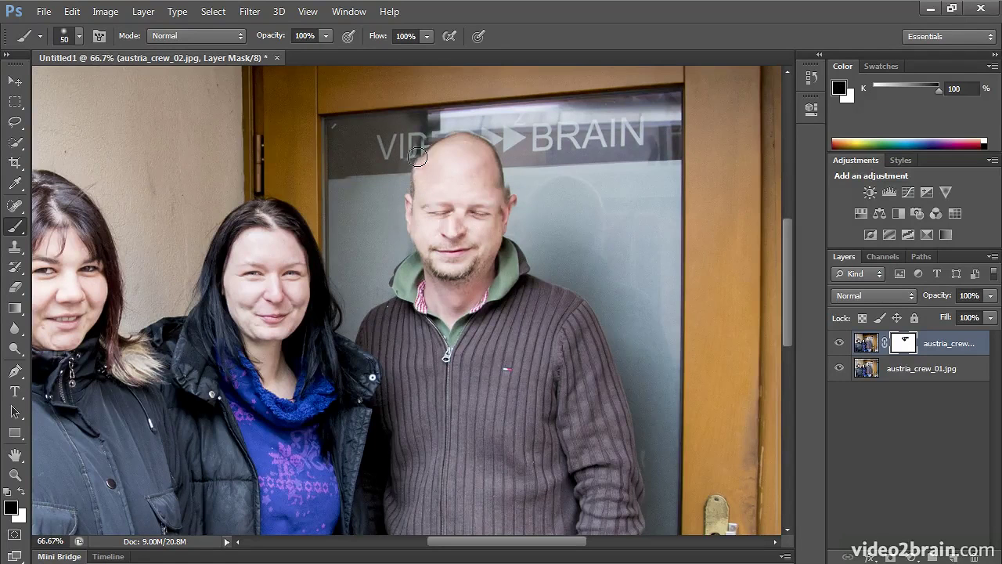
{"action": "mouse_move", "coordinate": [426, 206]}
{"action": "left_mouse_down"}
{"action": "mouse_move", "coordinate": [443, 224]}
{"action": "mouse_move", "coordinate": [433, 190]}
{"action": "mouse_move", "coordinate": [447, 219]}
{"action": "mouse_move", "coordinate": [454, 180]}
{"action": "mouse_move", "coordinate": [466, 222]}
{"action": "mouse_move", "coordinate": [480, 165]}
{"action": "mouse_move", "coordinate": [491, 212]}
{"action": "mouse_move", "coordinate": [503, 179]}
{"action": "mouse_move", "coordinate": [505, 212]}
{"action": "mouse_move", "coordinate": [515, 193]}
{"action": "mouse_move", "coordinate": [480, 158]}
{"action": "left_mouse_up"}
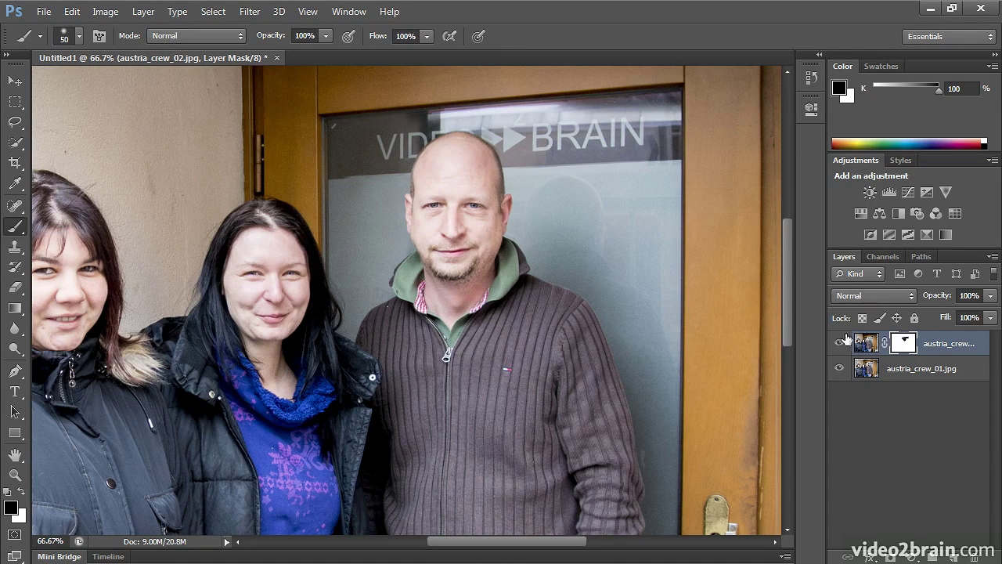
Disable and re-enable the austria_crew_02.jpg layer mask several times to compare the man's face before and after masking
{"action": "left_click", "coordinate": [901, 346], "text": "shift"}
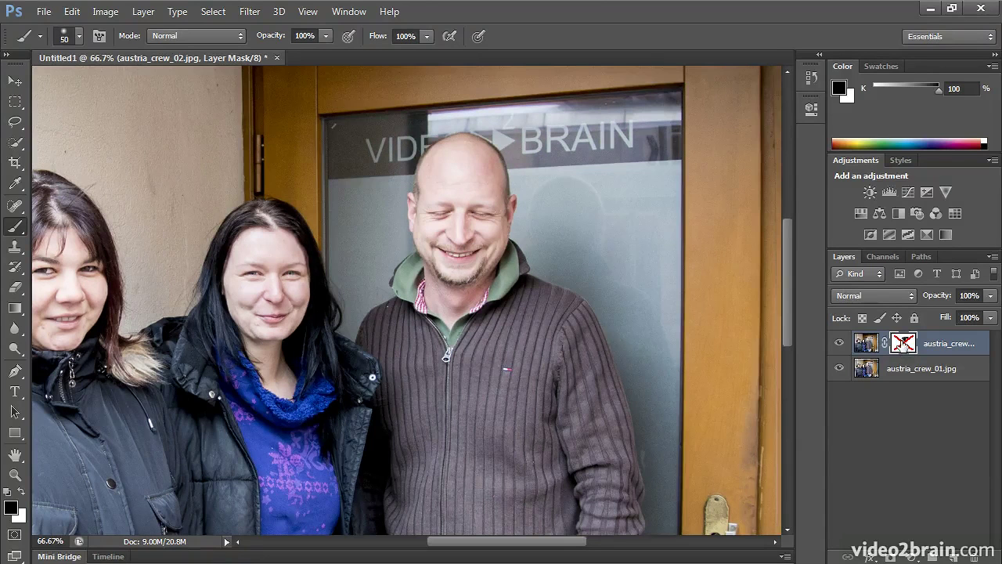
{"action": "left_click", "coordinate": [903, 346], "text": "shift"}
{"action": "left_click", "coordinate": [903, 345], "text": "shift"}
{"action": "left_click", "coordinate": [903, 345], "text": "shift"}
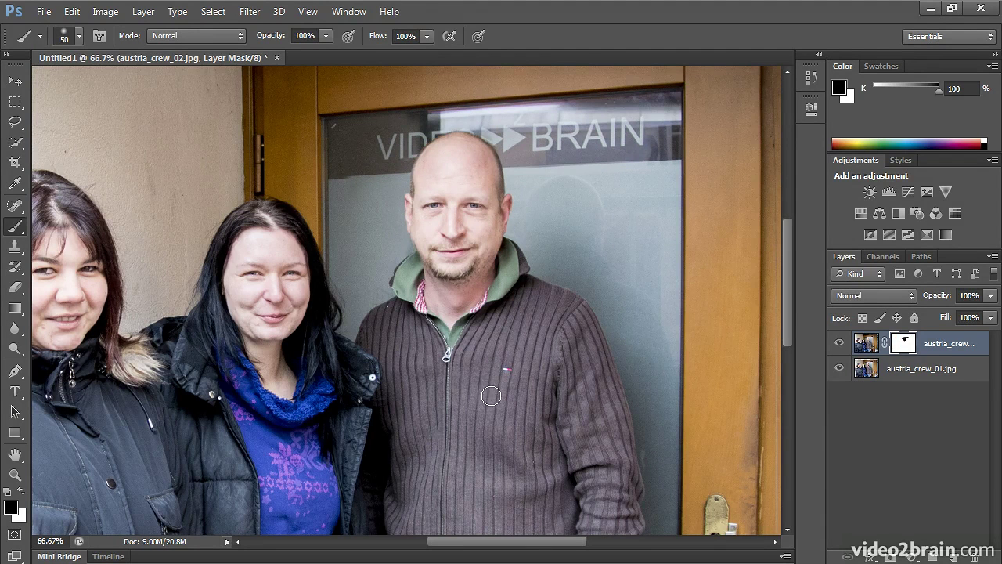
{"action": "left_click", "coordinate": [904, 343], "text": "shift"}
{"action": "left_click", "coordinate": [905, 342], "text": "shift"}
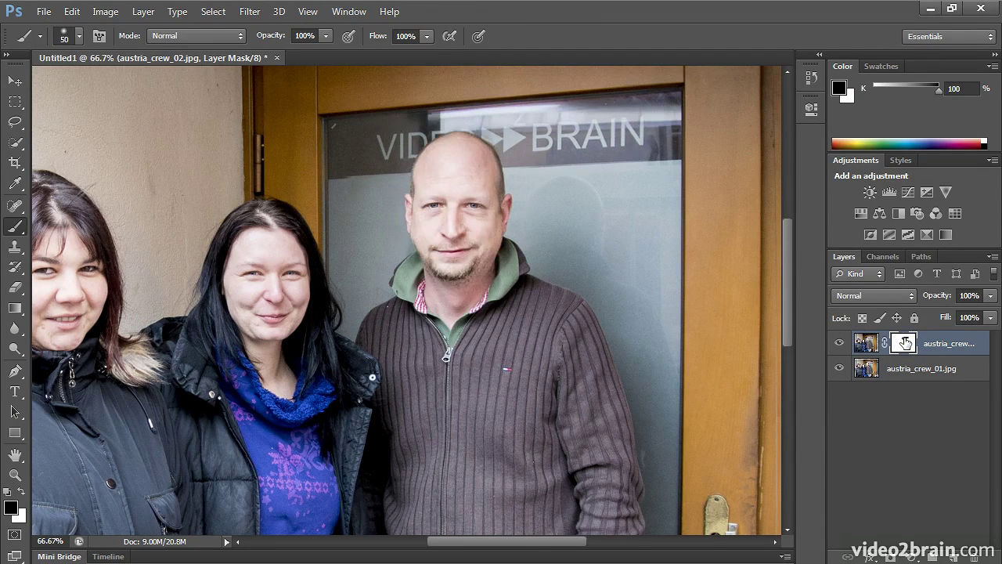
Select both austria_crew layers and flatten the image into a single background layer
{"action": "left_click", "coordinate": [942, 374]}
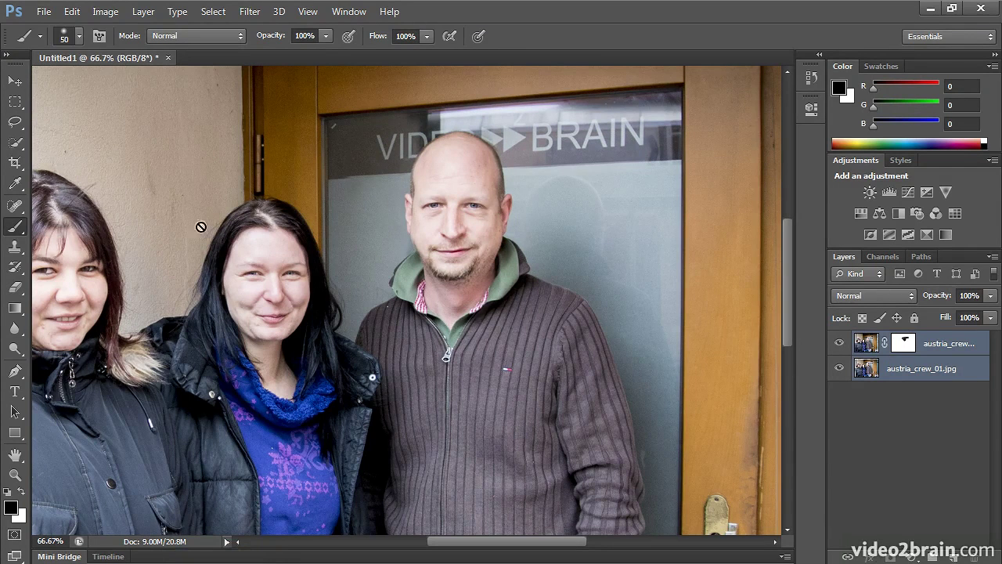
{"action": "left_click", "coordinate": [143, 11]}
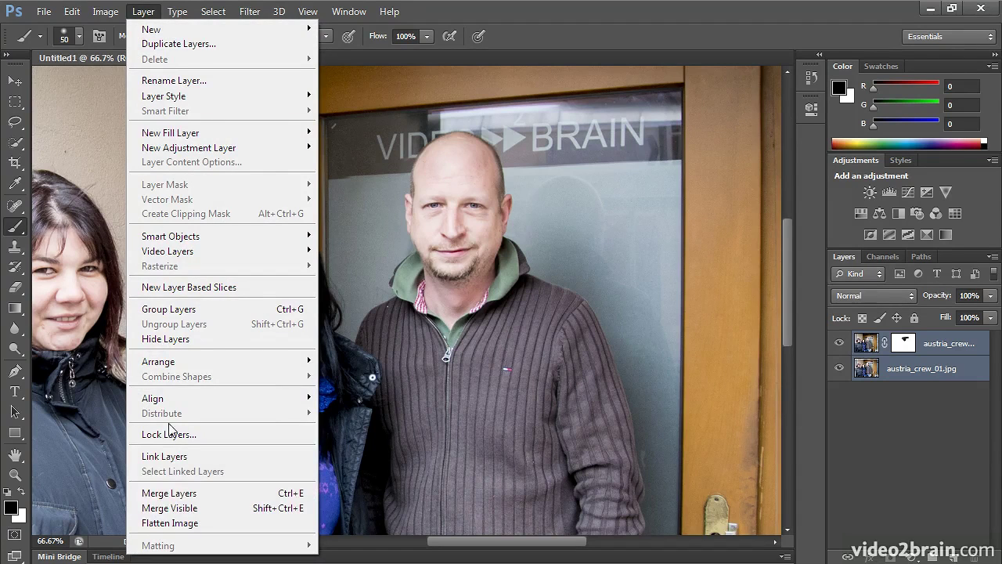
{"action": "left_click", "coordinate": [209, 529]}
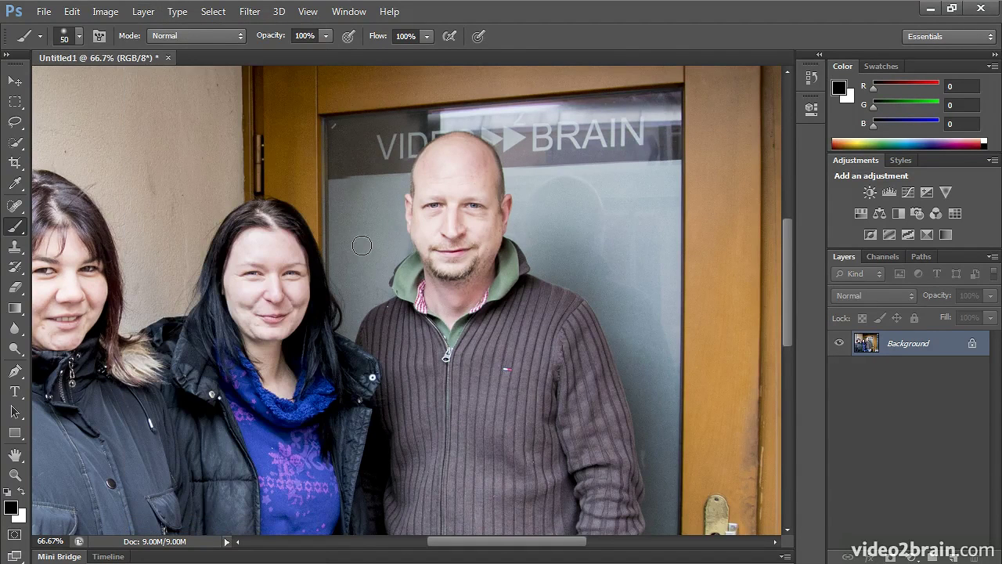
Retouch the lower edge of the dark sign band near the glass's left frame with the Clone Stamp, sampling the clean edge nearby
{"action": "key", "text": "s"}
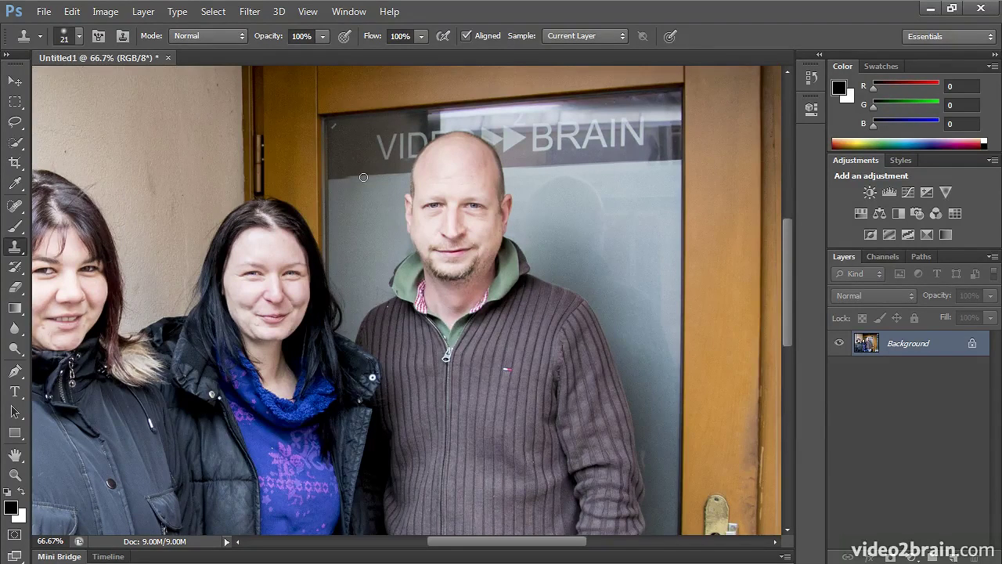
{"action": "key", "text": "alt"}
{"action": "left_click", "coordinate": [368, 176], "text": "alt"}
{"action": "key", "text": "bracketright"}
{"action": "key", "text": "bracketright"}
{"action": "key", "text": "bracketright"}
{"action": "left_click", "coordinate": [345, 176]}
{"action": "left_click_drag", "start_coordinate": [344, 177], "coordinate": [339, 176]}
{"action": "key", "text": "alt"}
{"action": "left_click", "coordinate": [325, 193], "text": "alt"}
Crop the photo to a rectangular selection around the three people that excludes the white borders and the window beside the door, and deselect
{"action": "key", "text": "ctrl+0"}
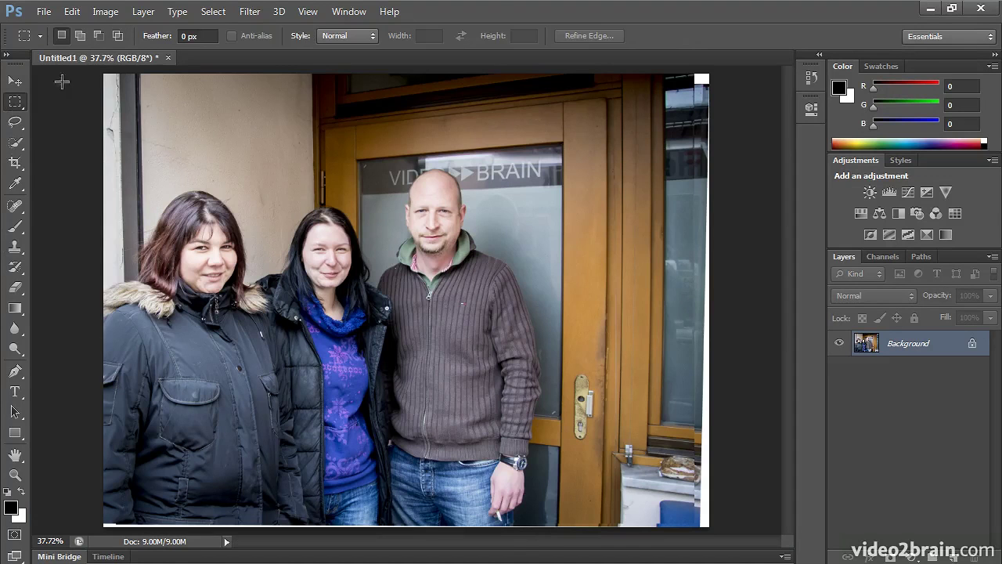
{"action": "left_click_drag", "start_coordinate": [92, 69], "coordinate": [645, 507]}
{"action": "left_click_drag", "start_coordinate": [541, 372], "coordinate": [539, 385]}
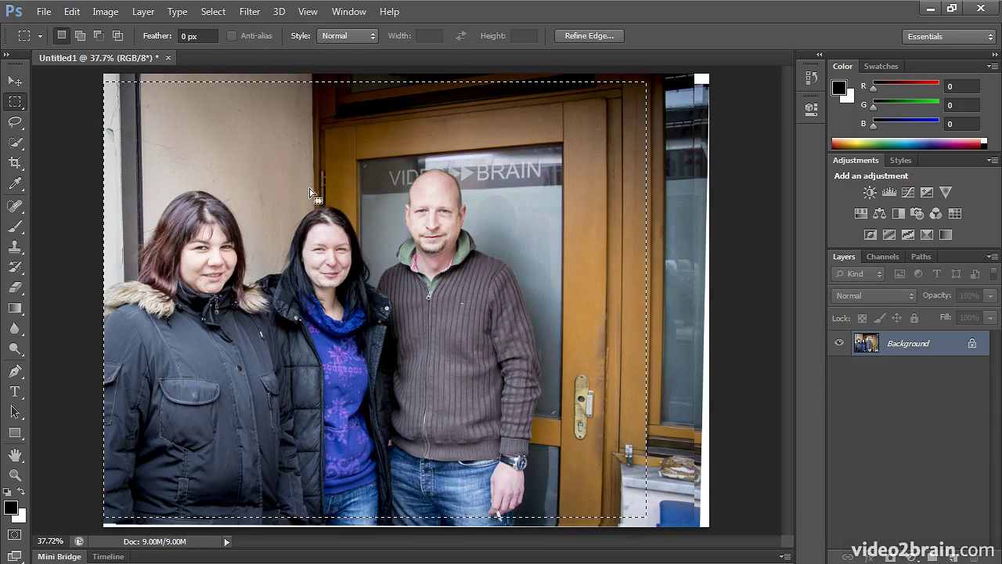
{"action": "left_click", "coordinate": [104, 12]}
{"action": "left_click", "coordinate": [128, 167]}
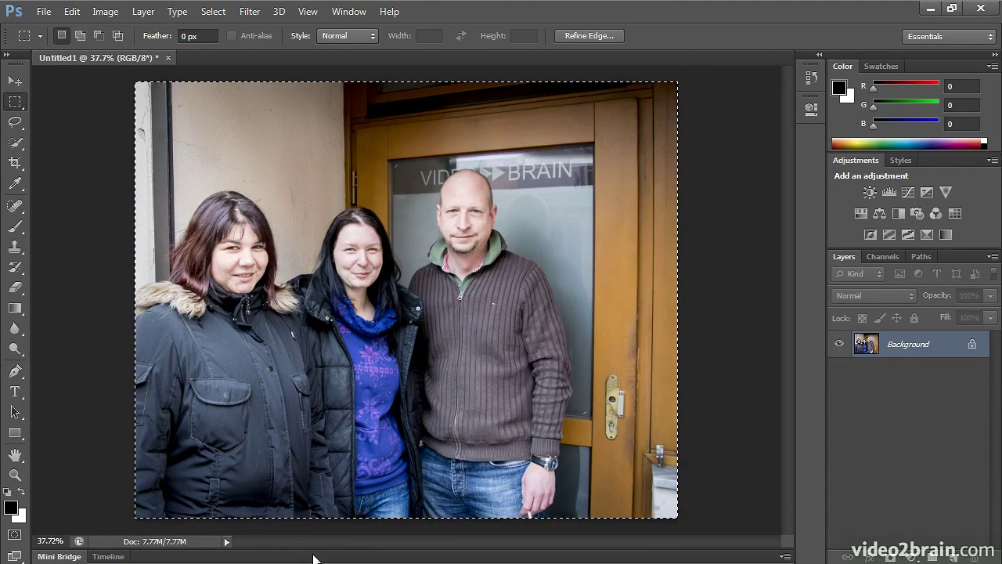
{"action": "left_click", "coordinate": [608, 522]}
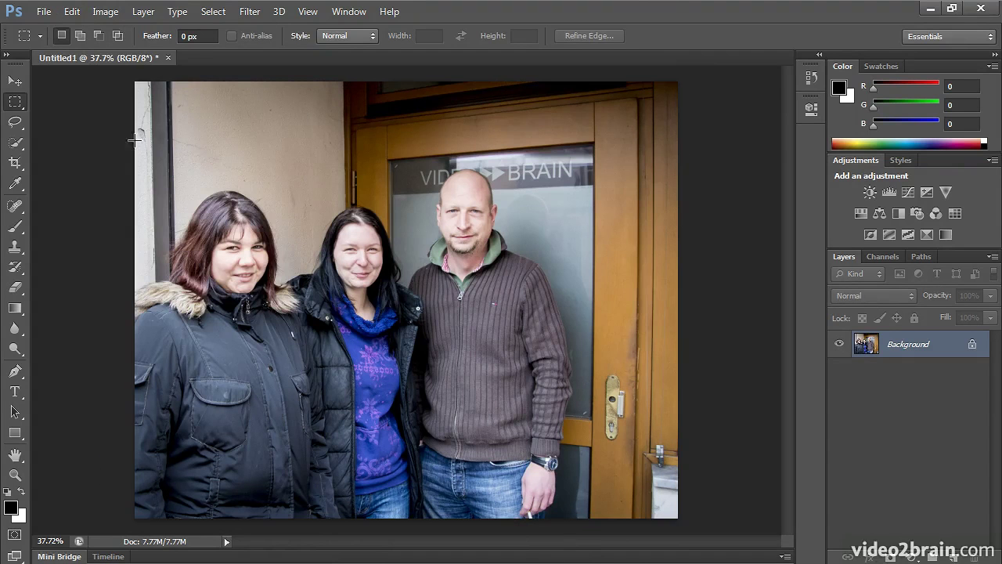
Crop a thin strip off the photo's upper and lower edges using a full-width rectangular selection, and deselect
{"action": "left_click_drag", "start_coordinate": [126, 92], "coordinate": [691, 508]}
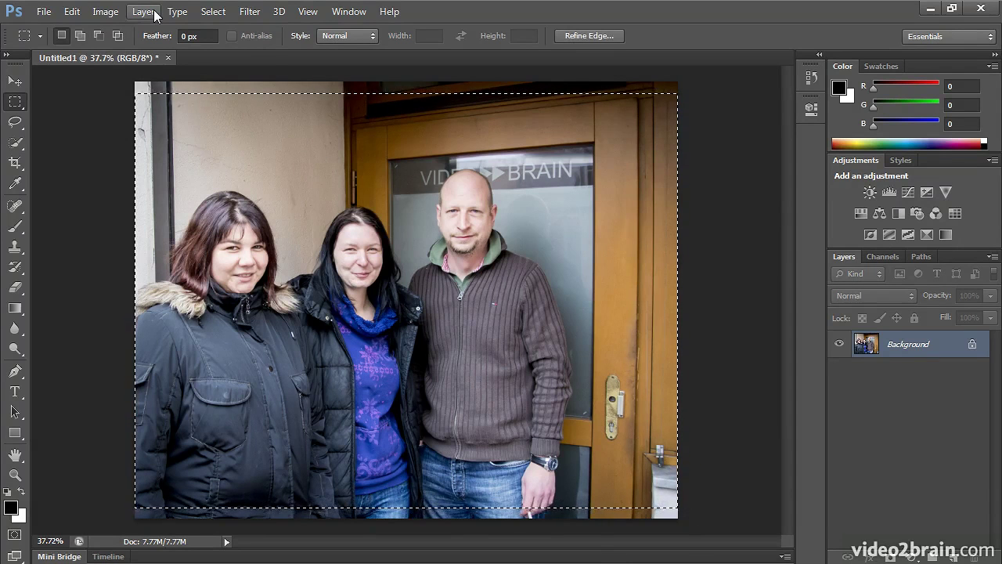
{"action": "left_click", "coordinate": [98, 10]}
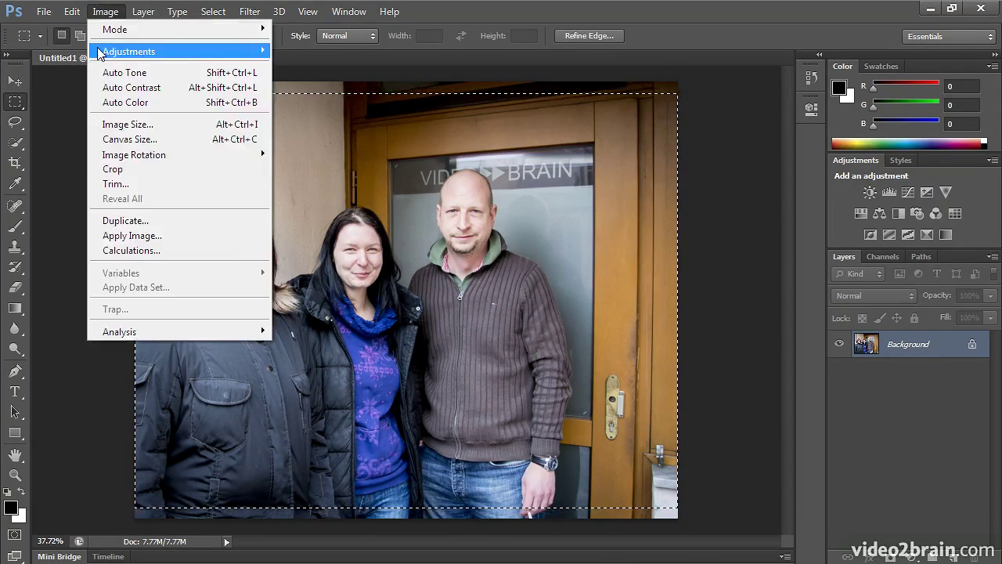
{"action": "left_click", "coordinate": [112, 168]}
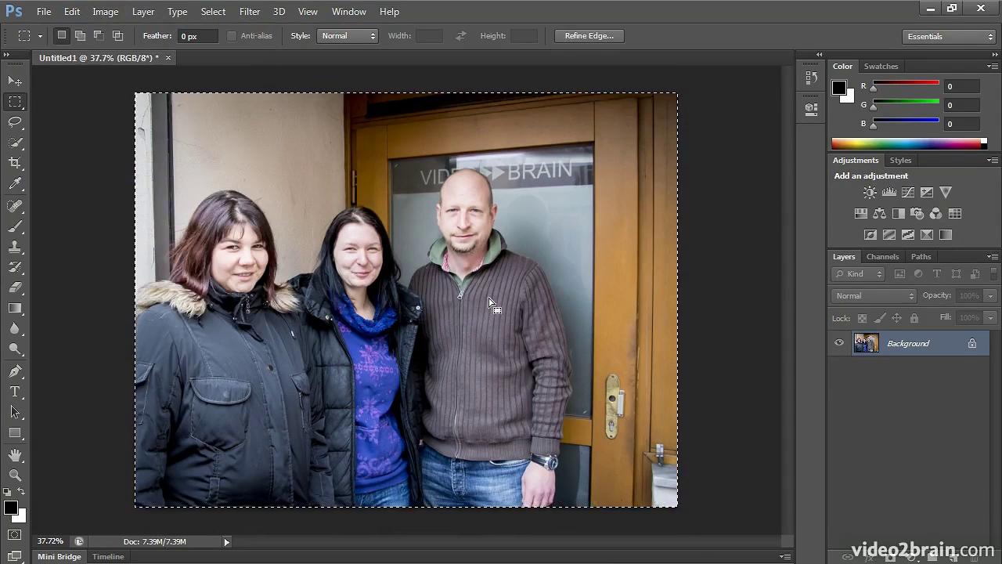
{"action": "left_click", "coordinate": [589, 345]}
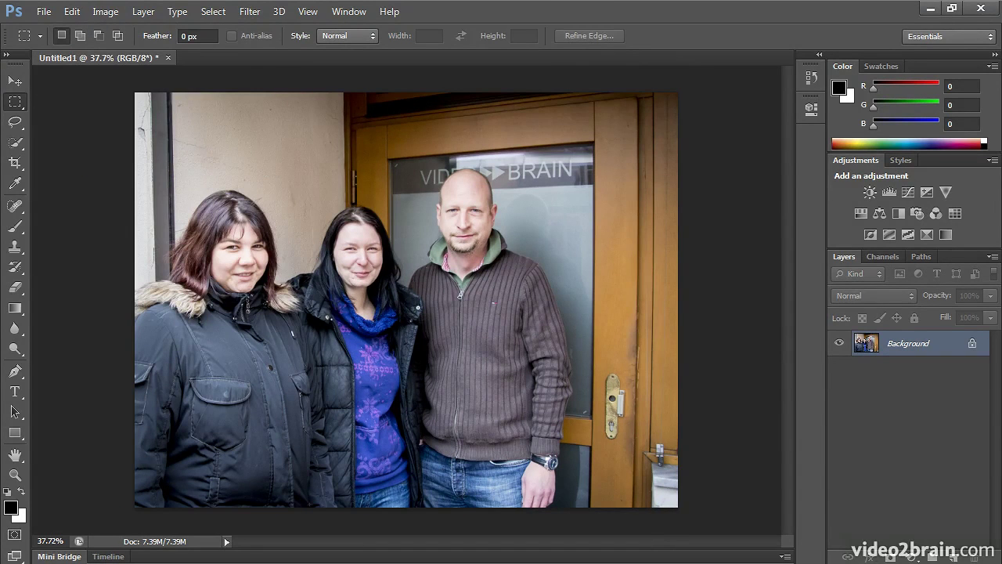
{"action": "left_click", "coordinate": [69, 12]}
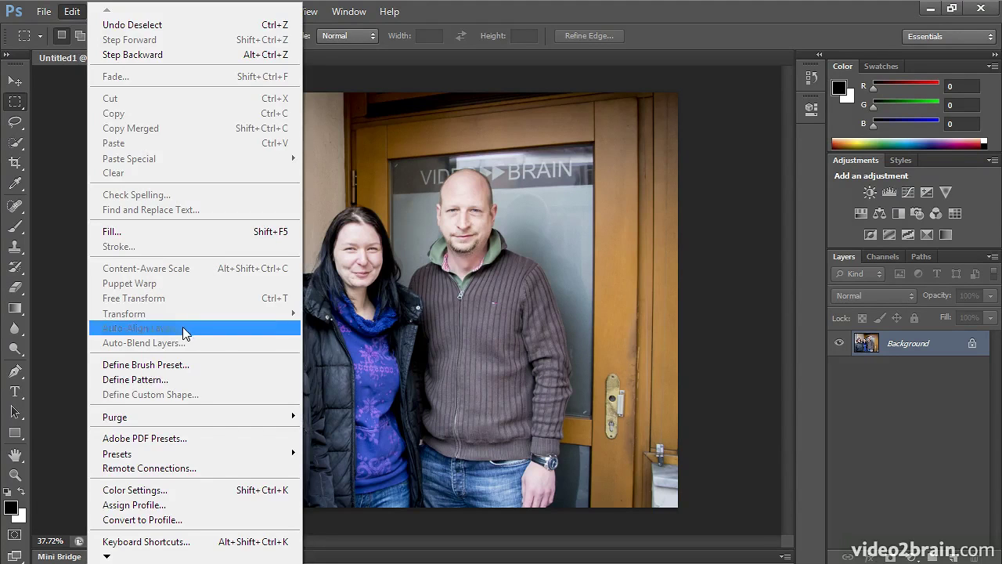
{"action": "left_click", "coordinate": [348, 11]}
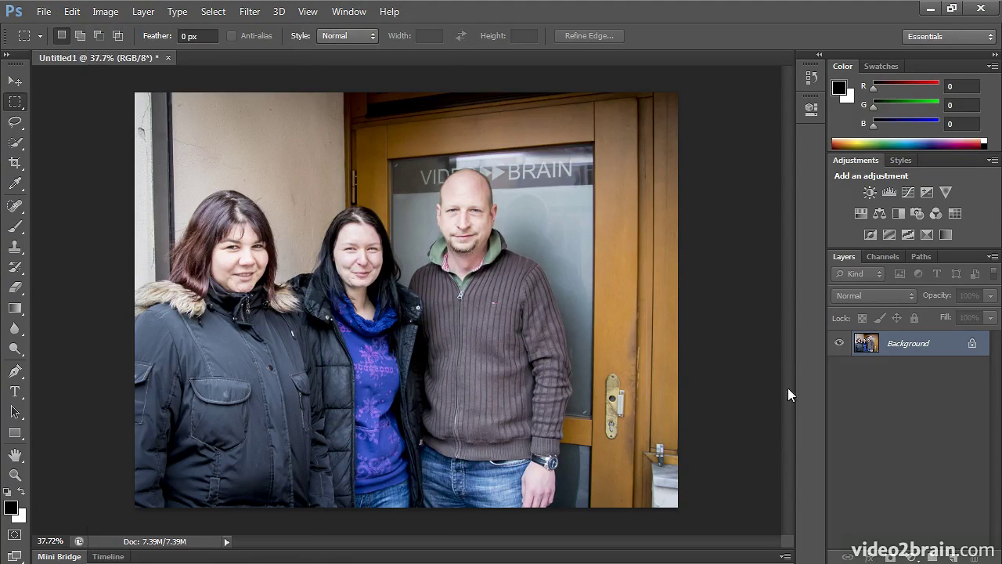